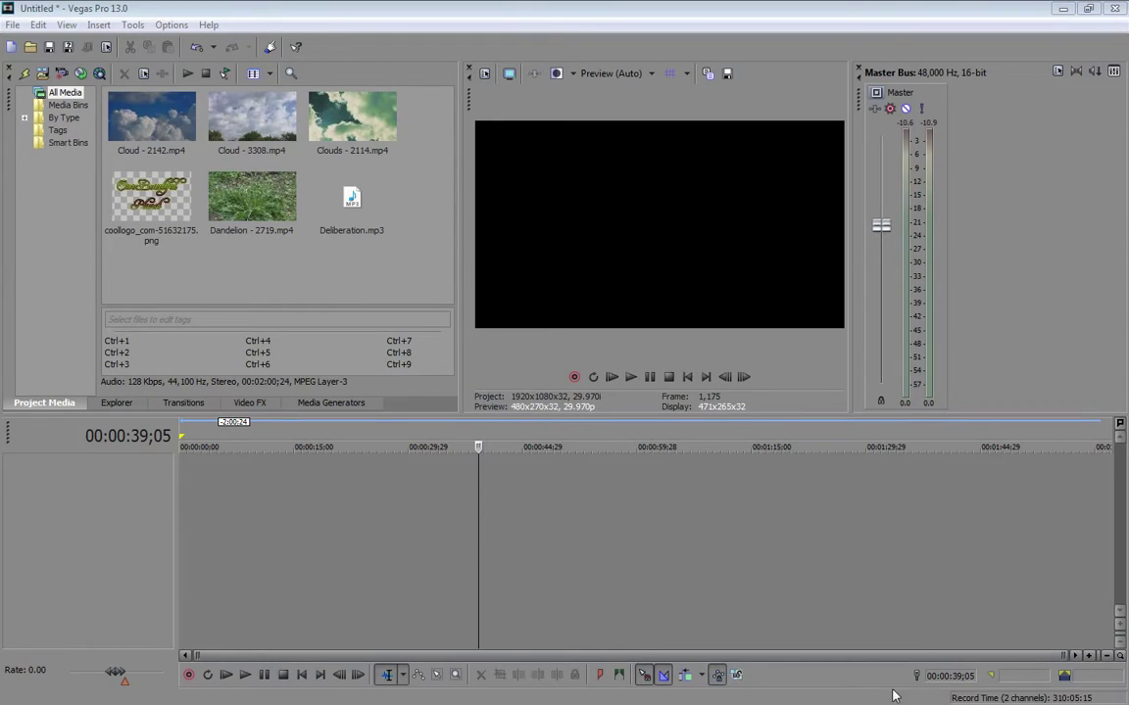
Insert a new audio track, arm it for recording, and return to the project start.
{"action": "right_click", "coordinate": [253, 484]}
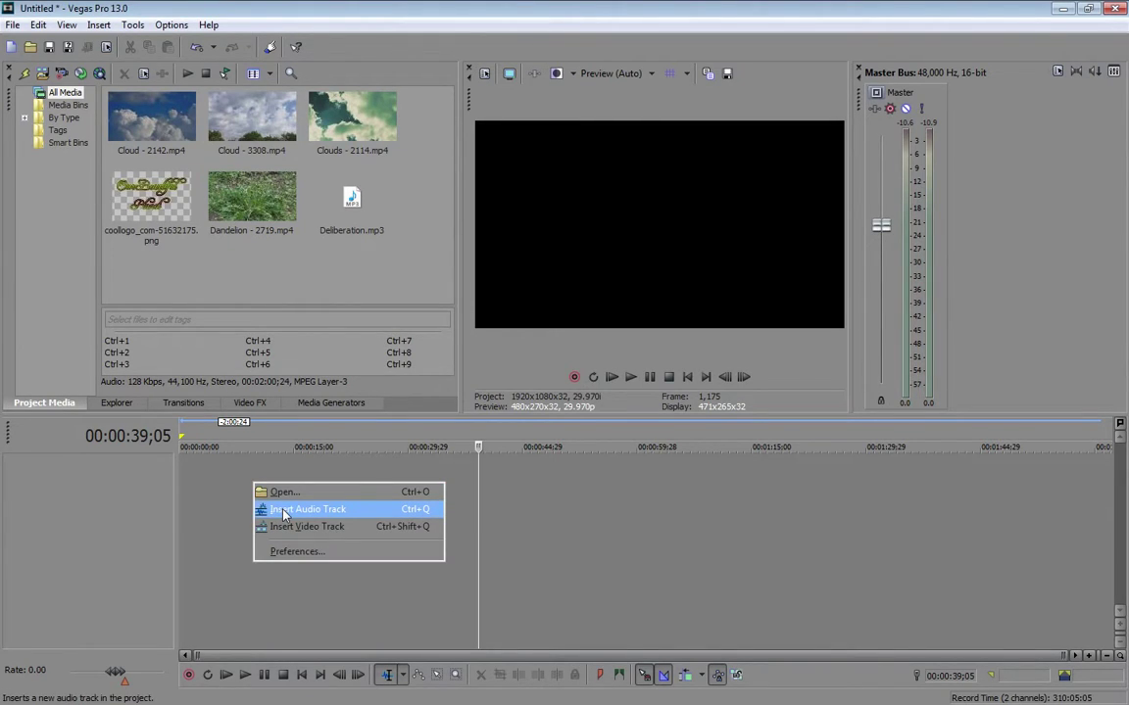
{"action": "left_click", "coordinate": [283, 511]}
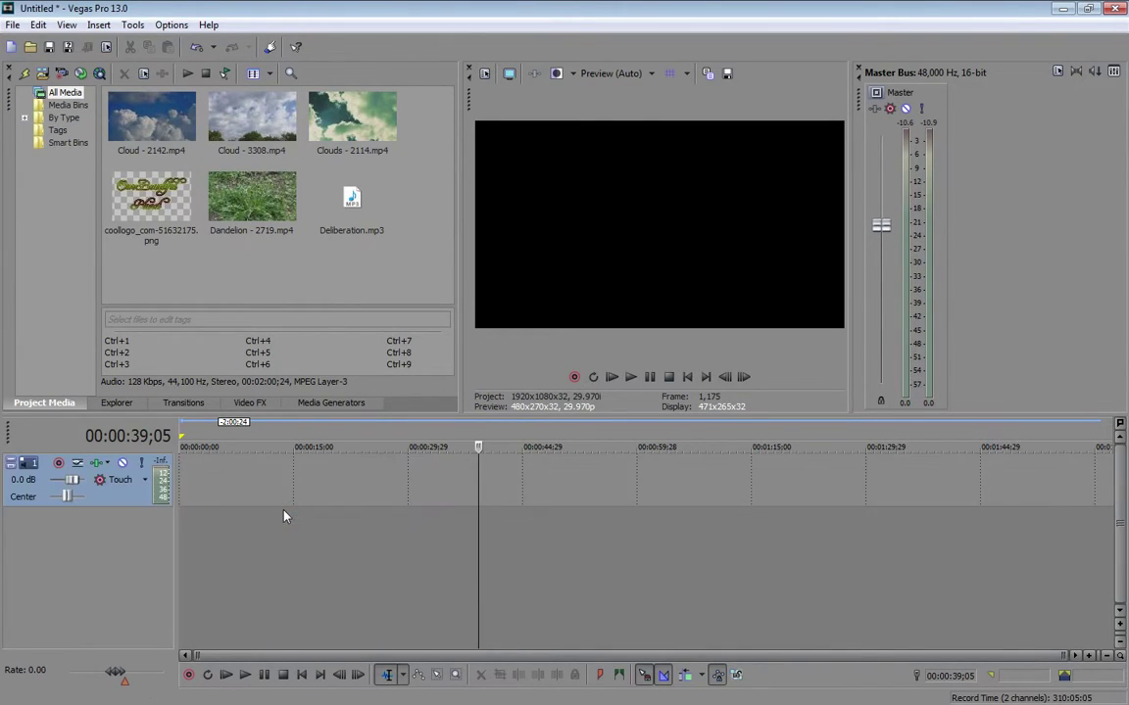
{"action": "left_click", "coordinate": [59, 465]}
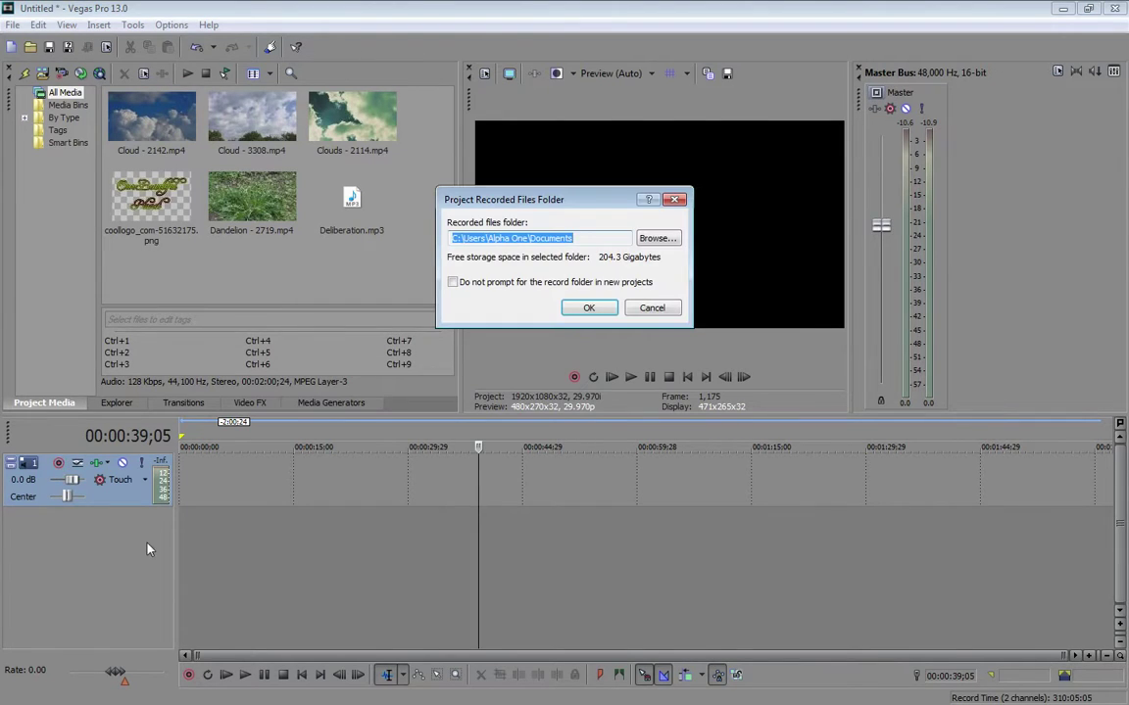
{"action": "left_click", "coordinate": [589, 307]}
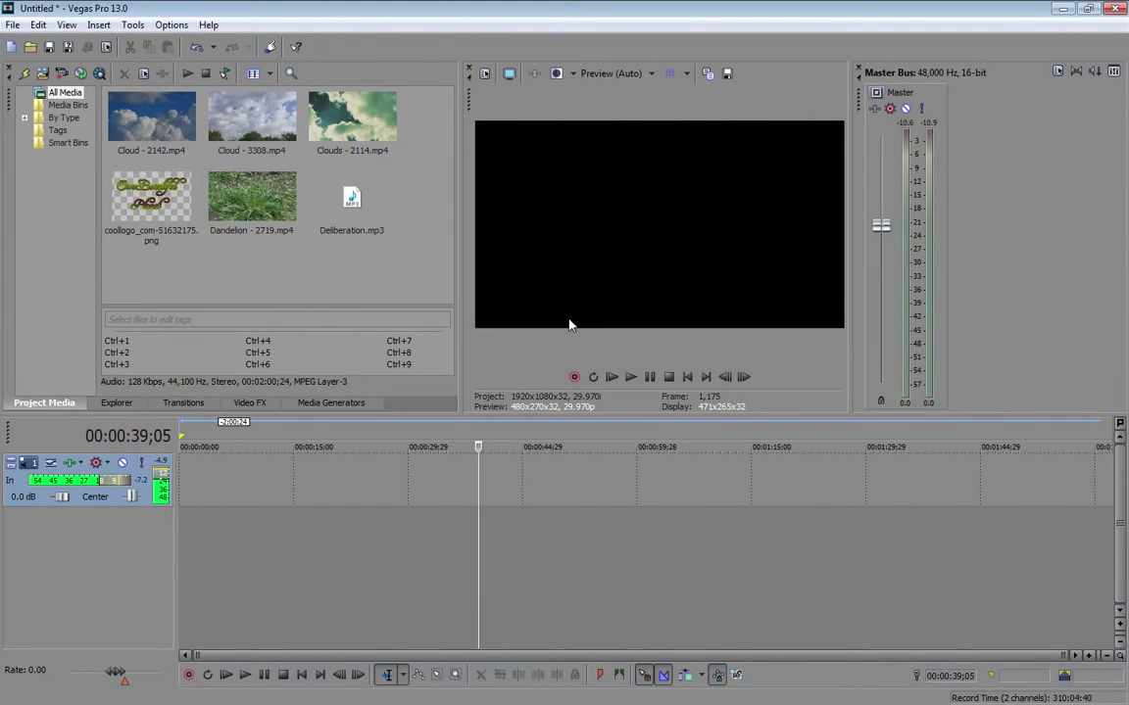
{"action": "left_click", "coordinate": [687, 376]}
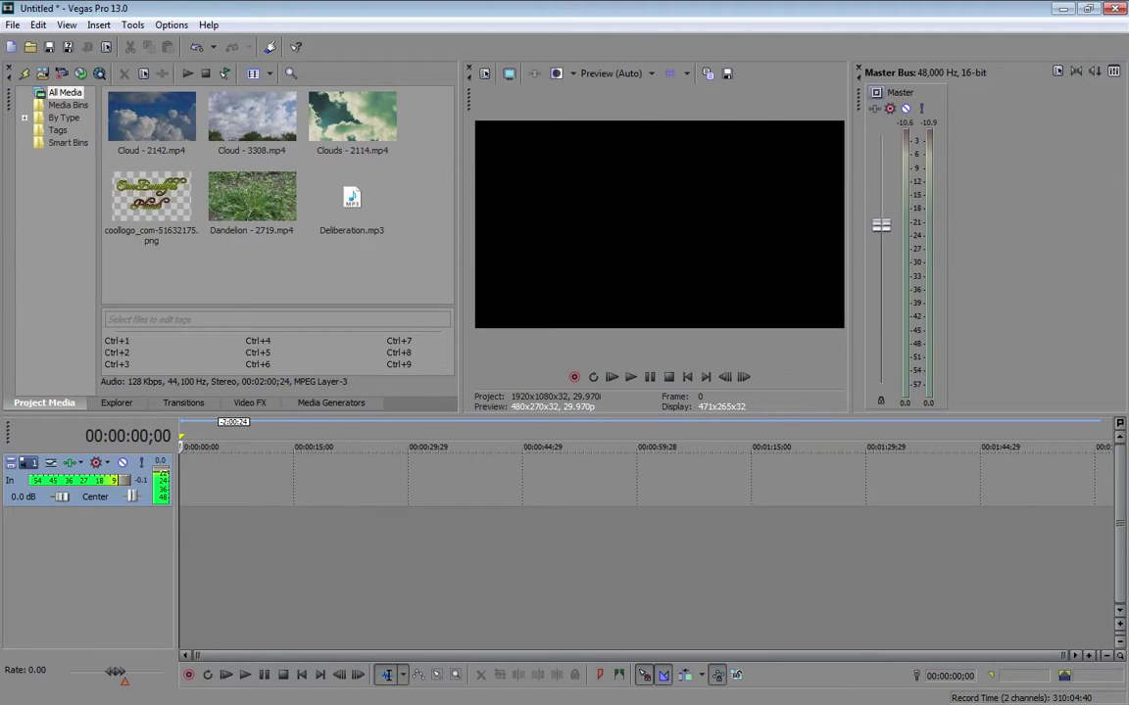
Record a roughly 20-second voice-over take with Ctrl+R, then stop and keep it.
{"action": "key", "text": "ctrl+r"}
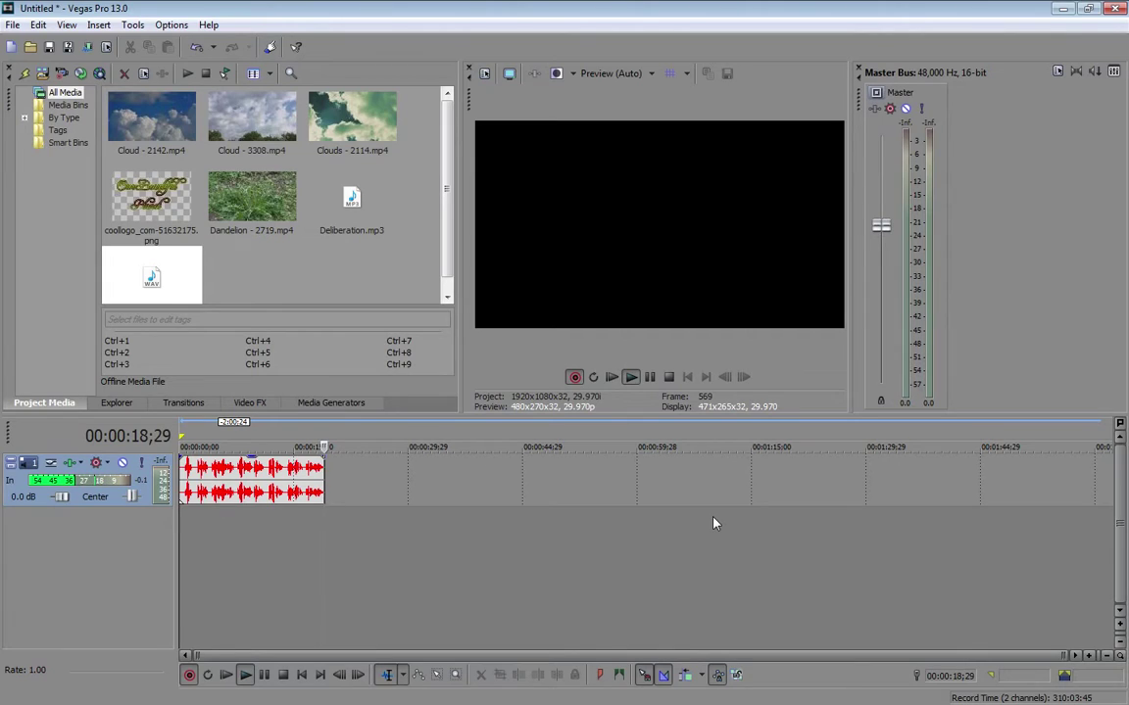
{"action": "left_click", "coordinate": [669, 376]}
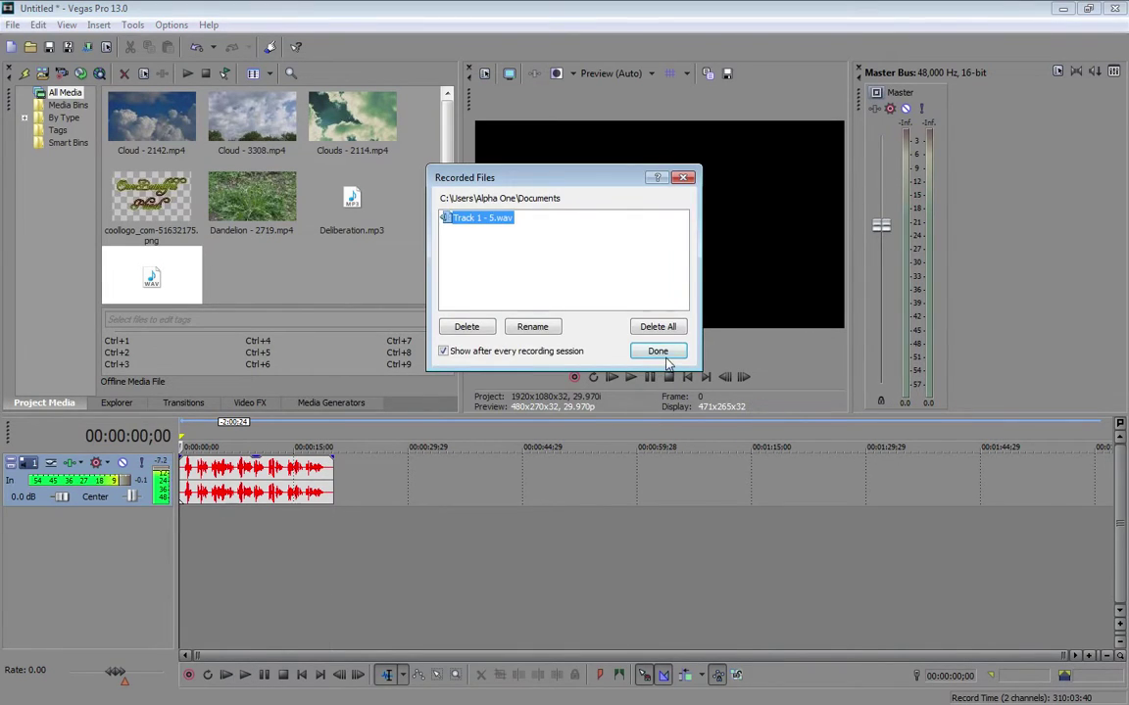
{"action": "left_click", "coordinate": [665, 355]}
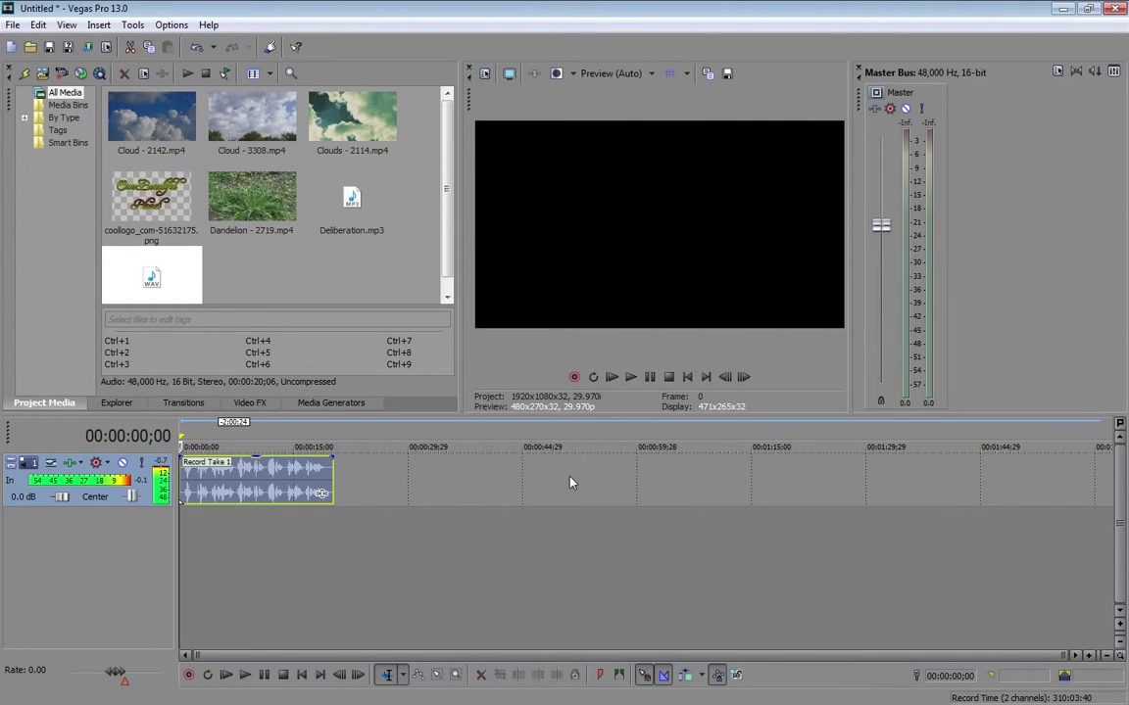
{"action": "left_click", "coordinate": [617, 379]}
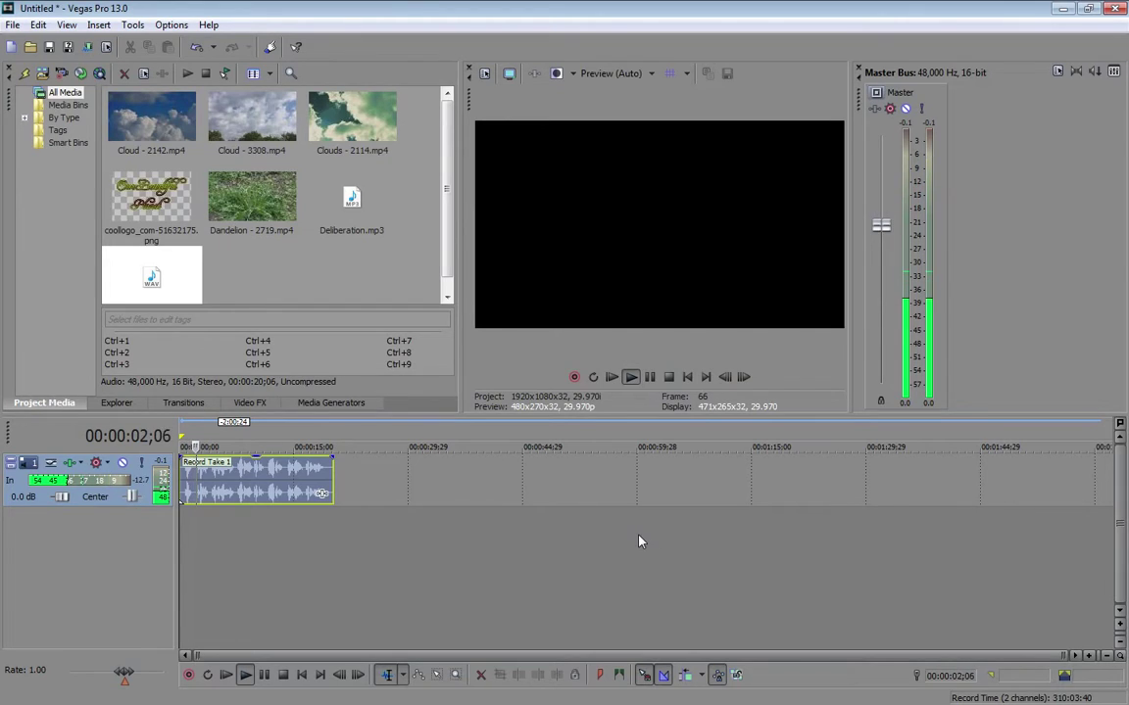
{"action": "left_click", "coordinate": [584, 534]}
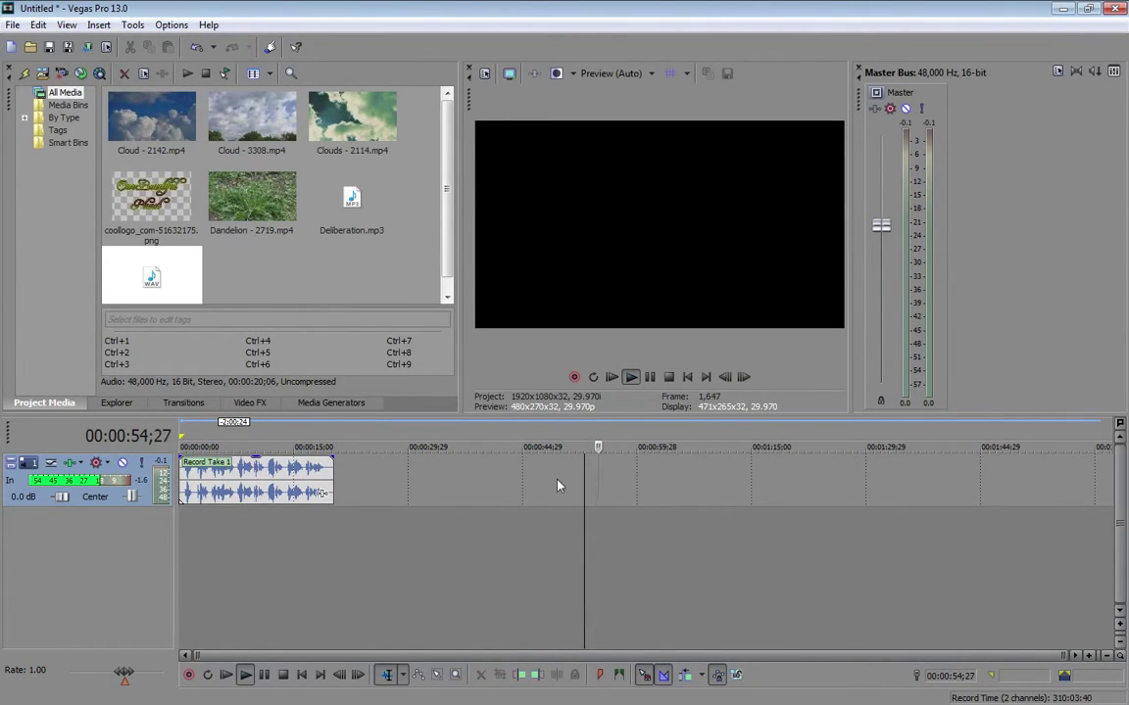
{"action": "key", "text": "space"}
{"action": "left_click", "coordinate": [279, 476]}
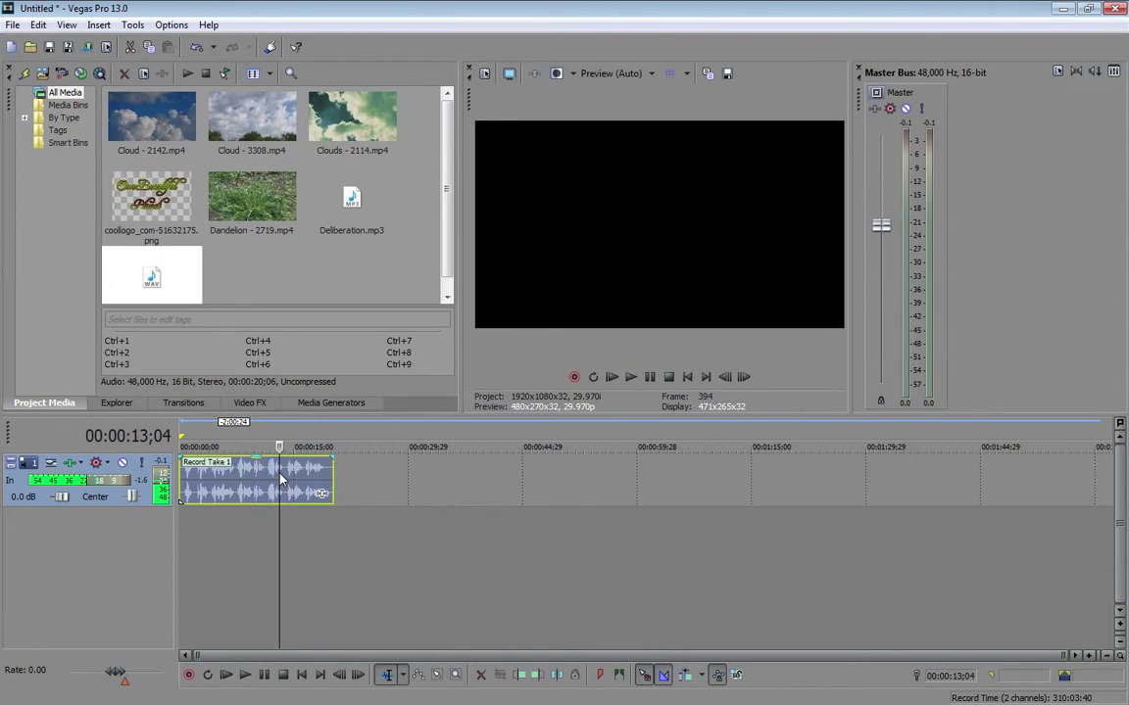
Add Pitch Shift, ExpressFX Equalization and Multi-Tap Delay to Record Take 1's effect chain.
{"action": "left_click", "coordinate": [324, 494]}
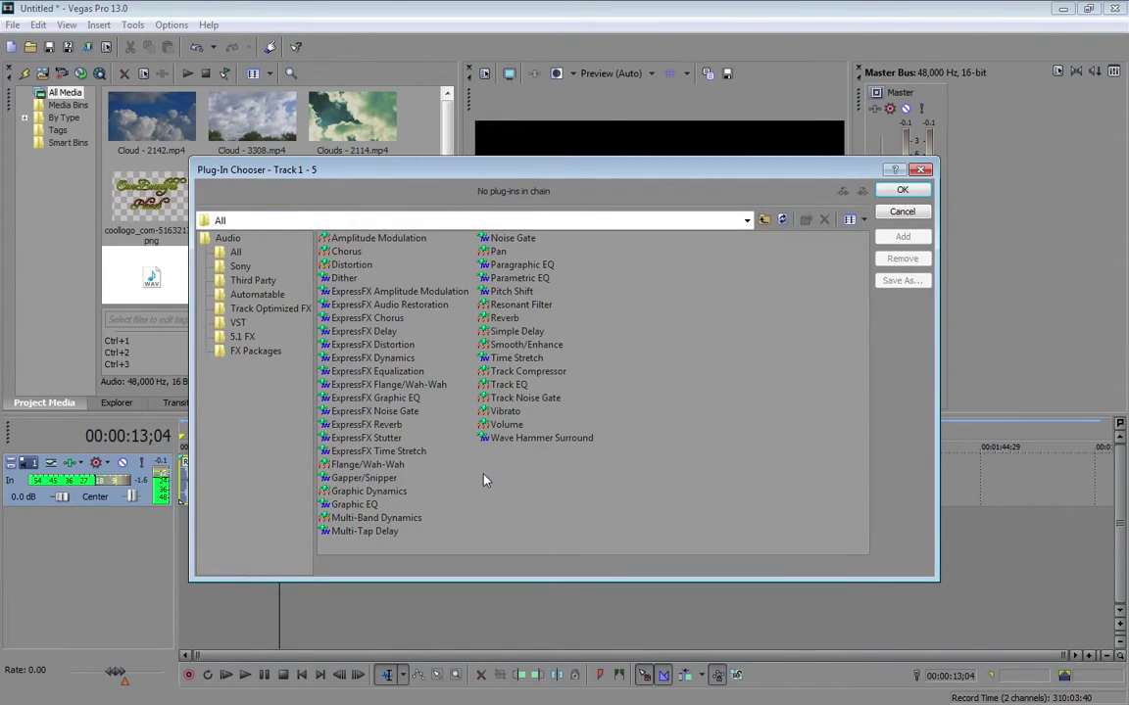
{"action": "left_click", "coordinate": [511, 291]}
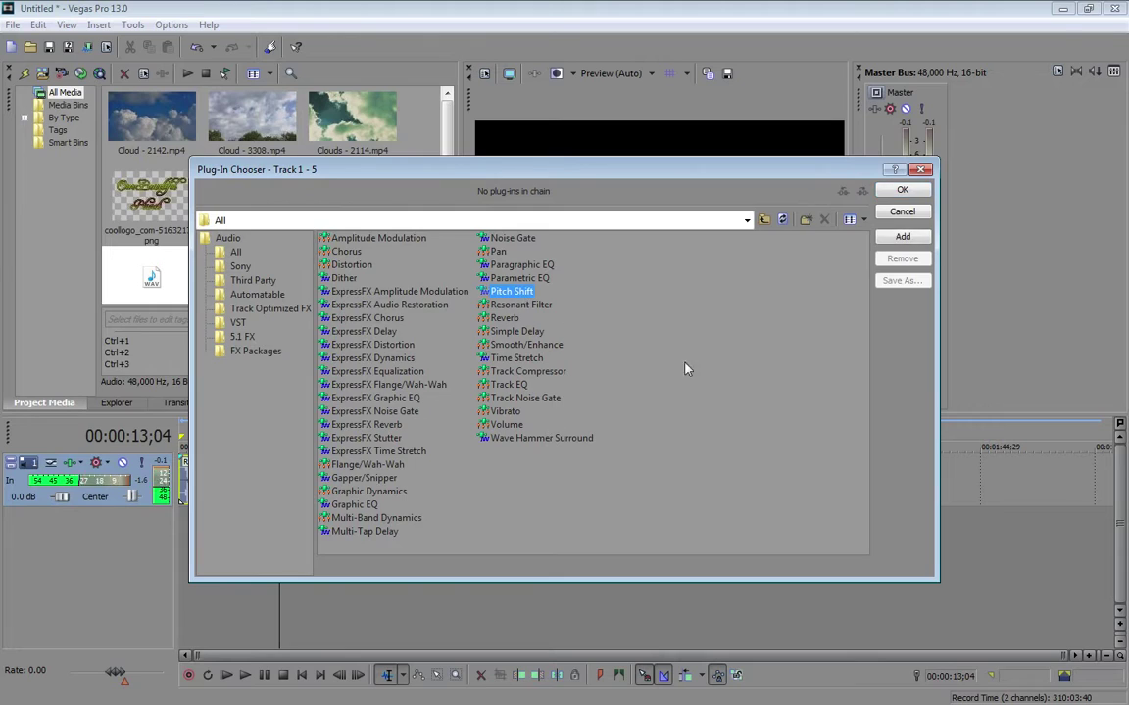
{"action": "left_click", "coordinate": [902, 237]}
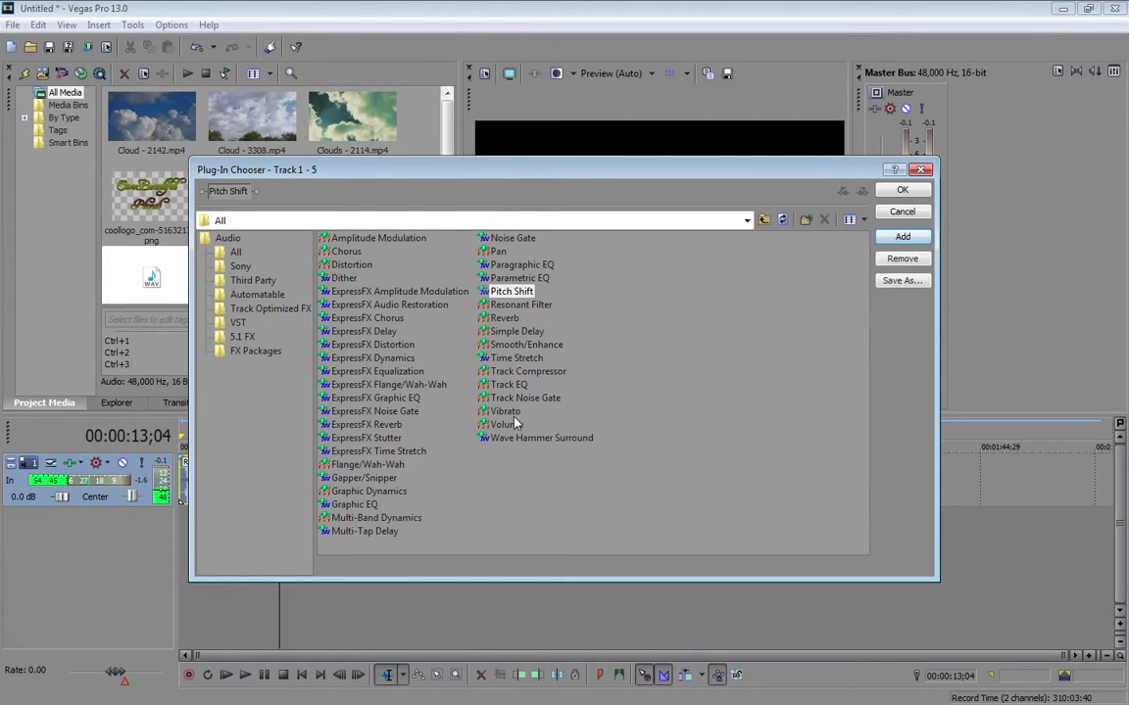
{"action": "left_click", "coordinate": [411, 374]}
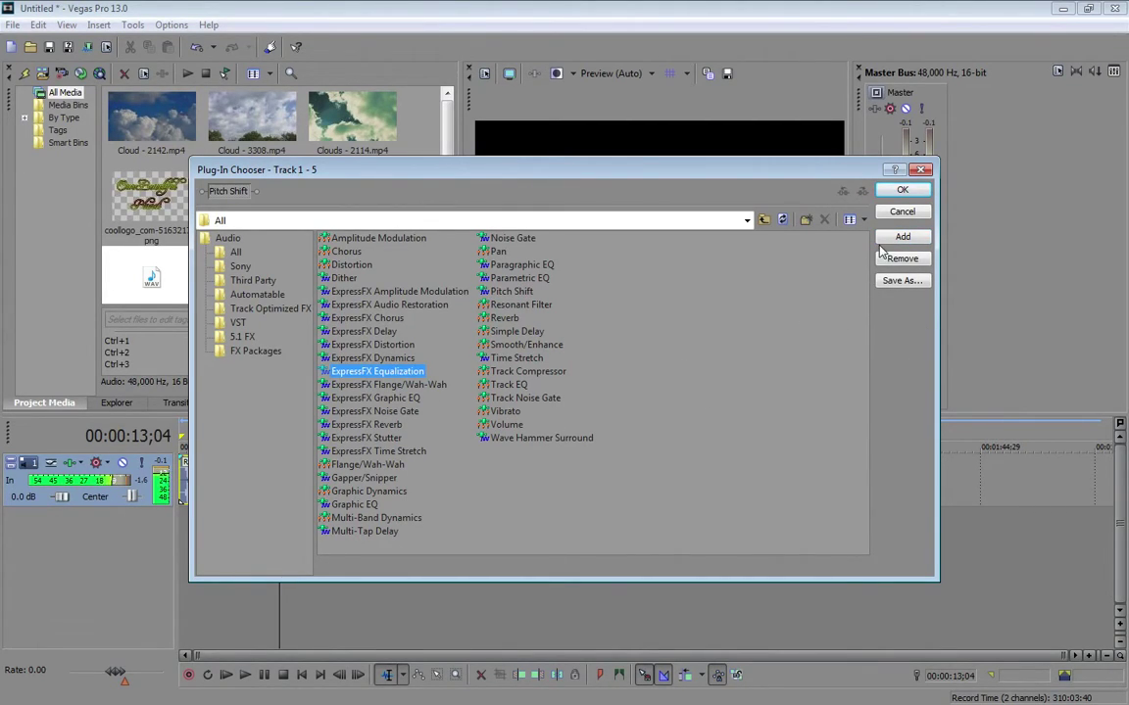
{"action": "left_click", "coordinate": [903, 237]}
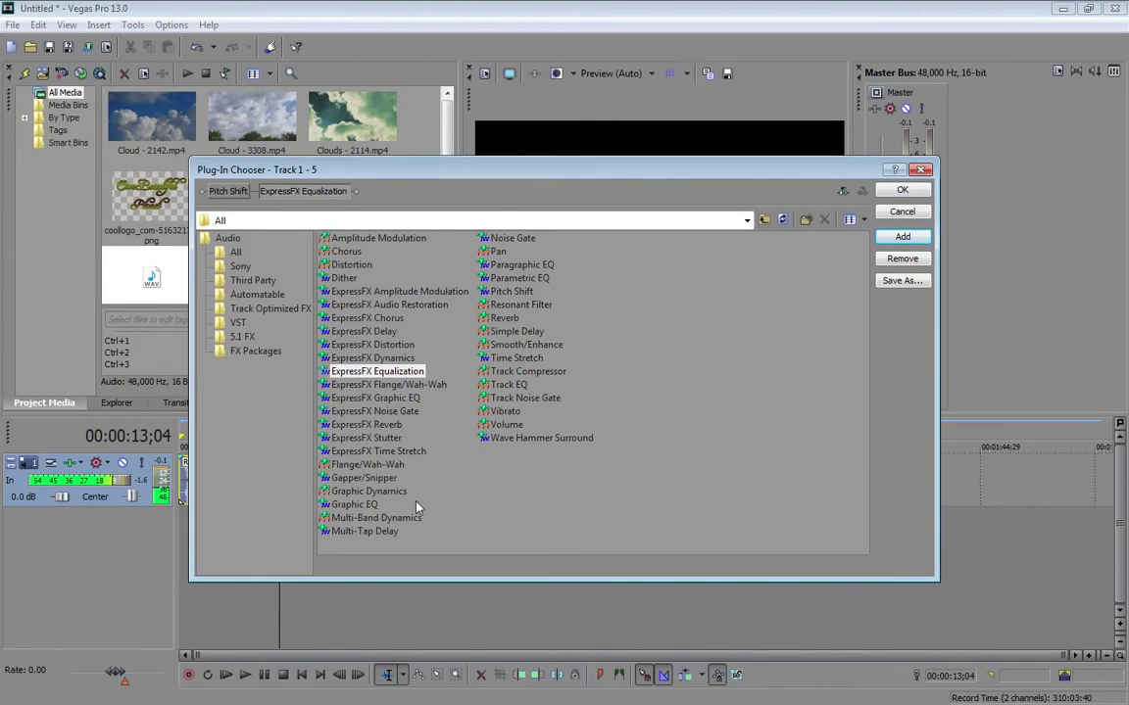
{"action": "left_click", "coordinate": [372, 532]}
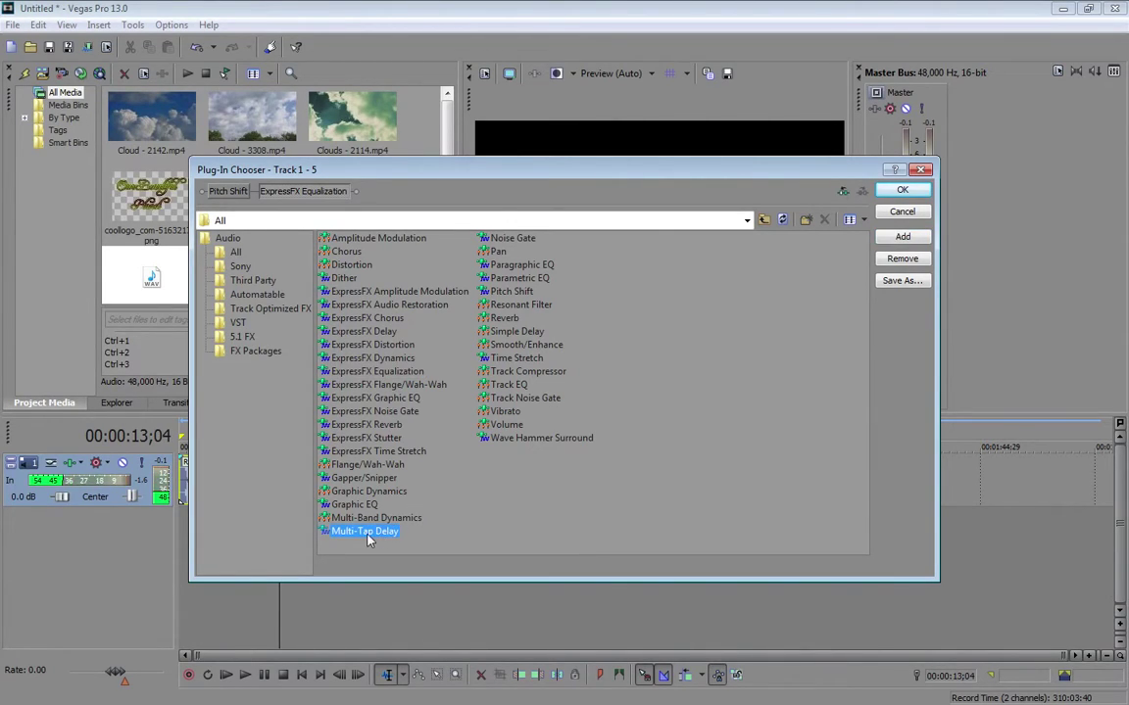
{"action": "left_click", "coordinate": [903, 238]}
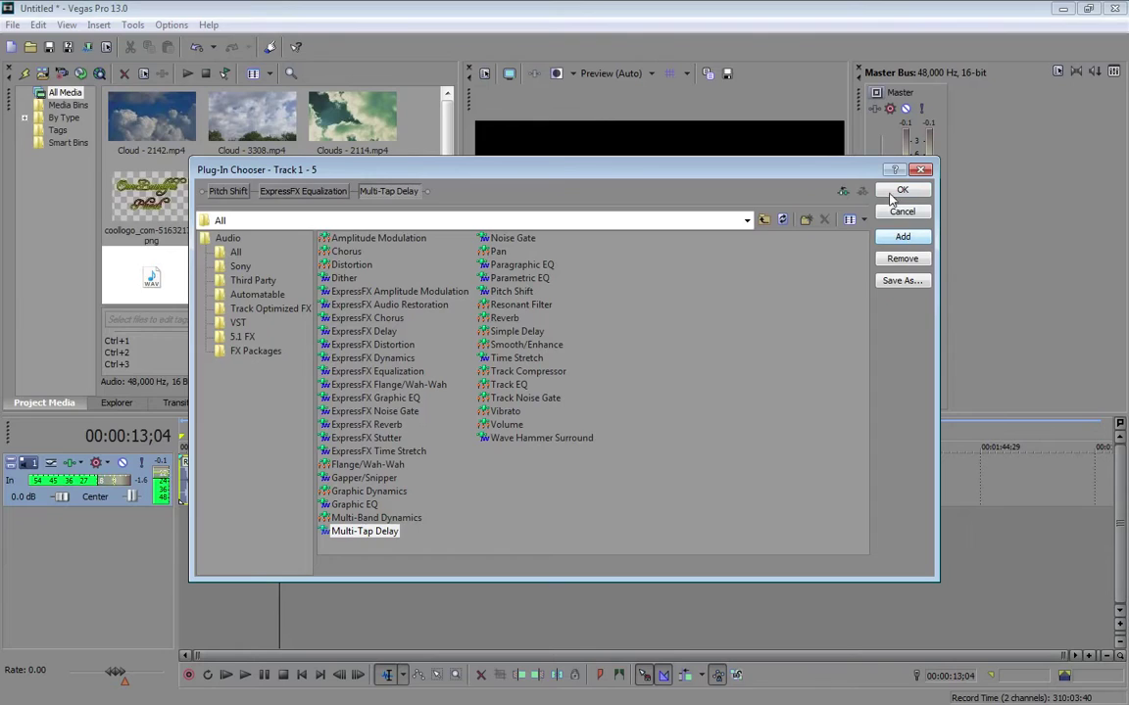
{"action": "left_click", "coordinate": [902, 190]}
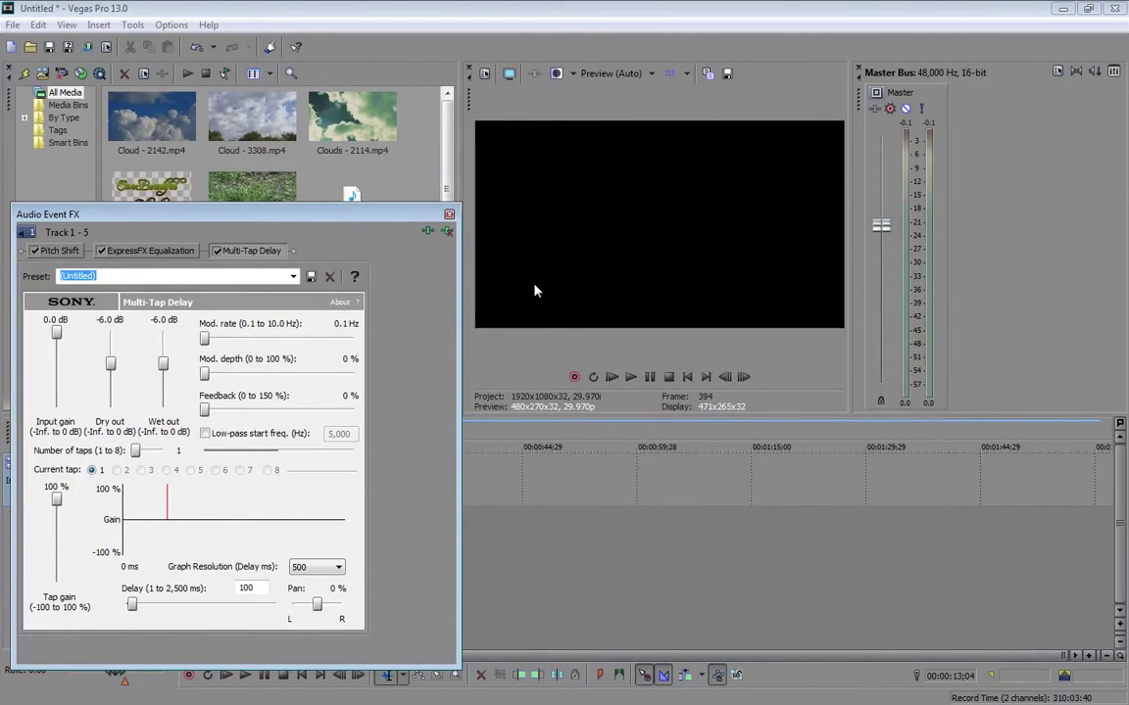
Apply the Channel delay for stereo simulation preset and raise the bass to 1.6 dB.
{"action": "left_click", "coordinate": [291, 277]}
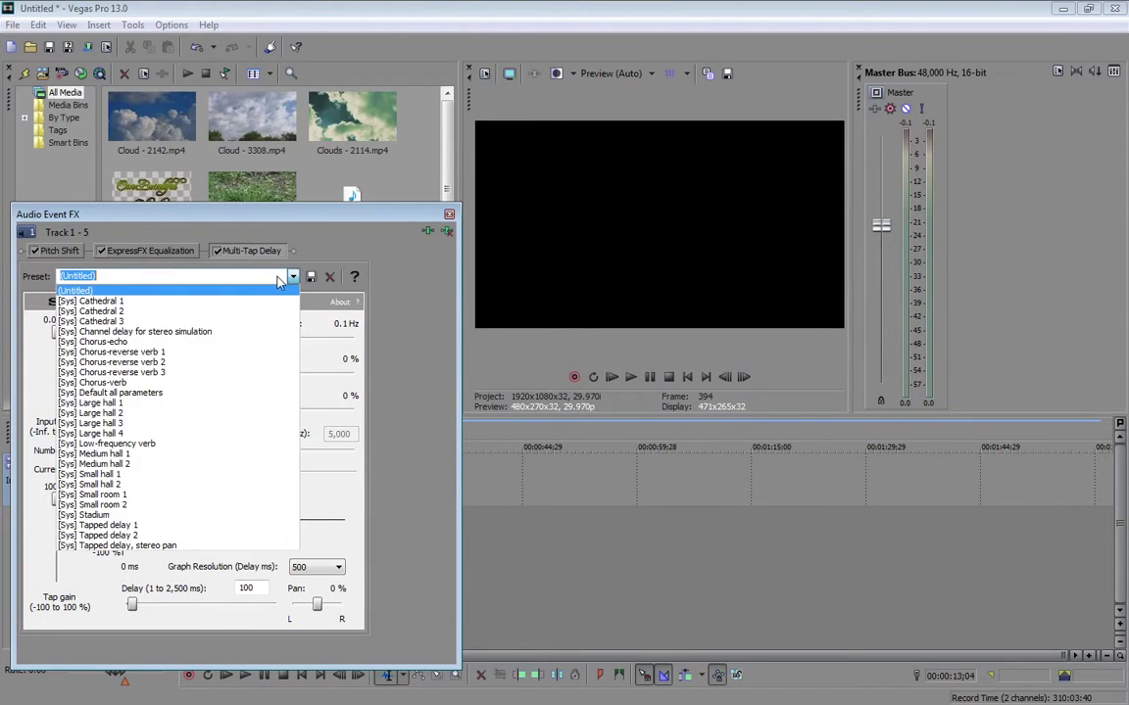
{"action": "left_click", "coordinate": [179, 337]}
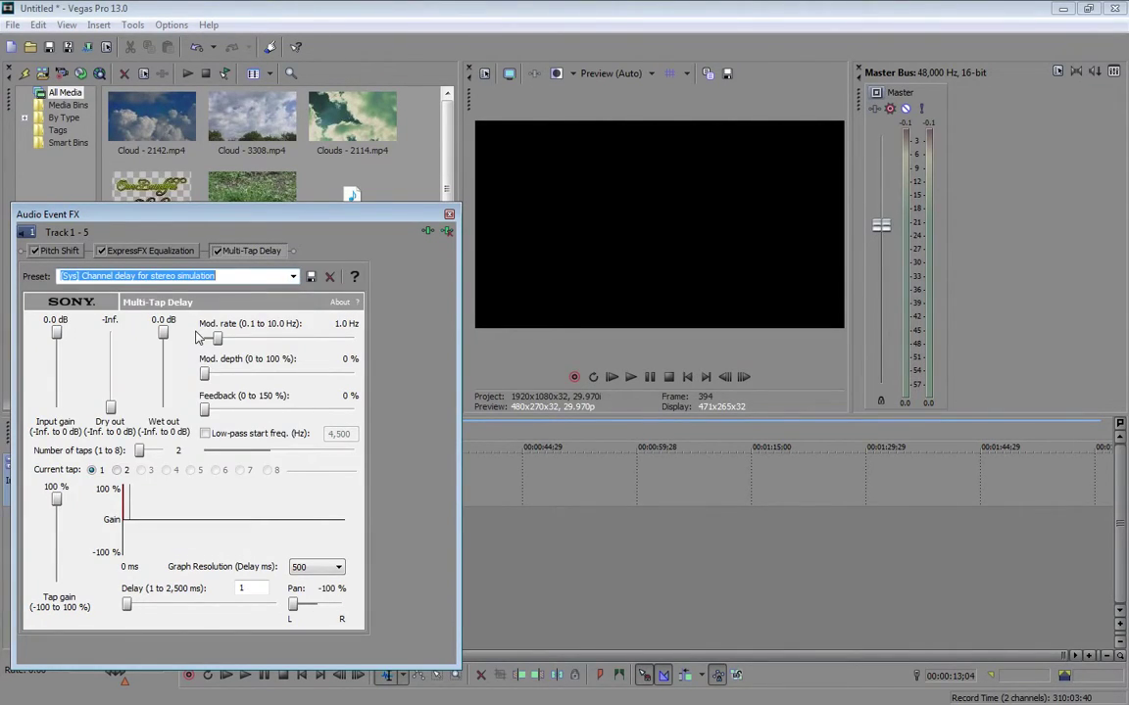
{"action": "left_click", "coordinate": [139, 251]}
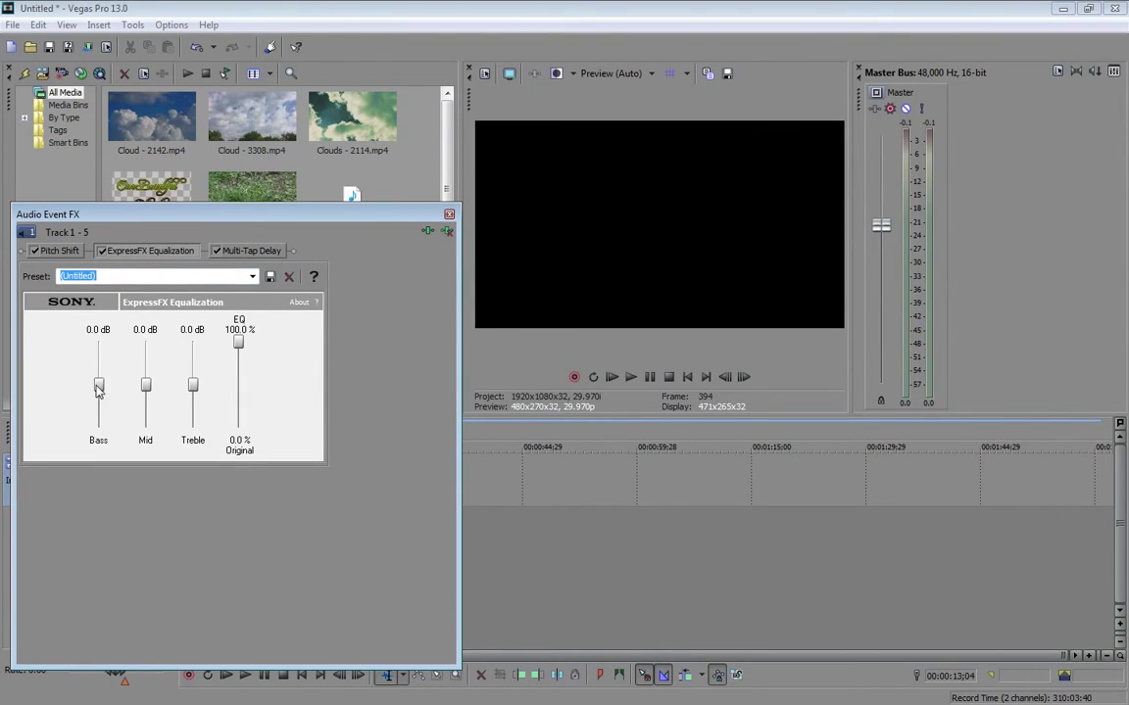
{"action": "left_click_drag", "start_coordinate": [98, 385], "coordinate": [98, 365]}
Set Pitch Shift to -2 semitones with Preserve duration enabled.
{"action": "left_click", "coordinate": [59, 251]}
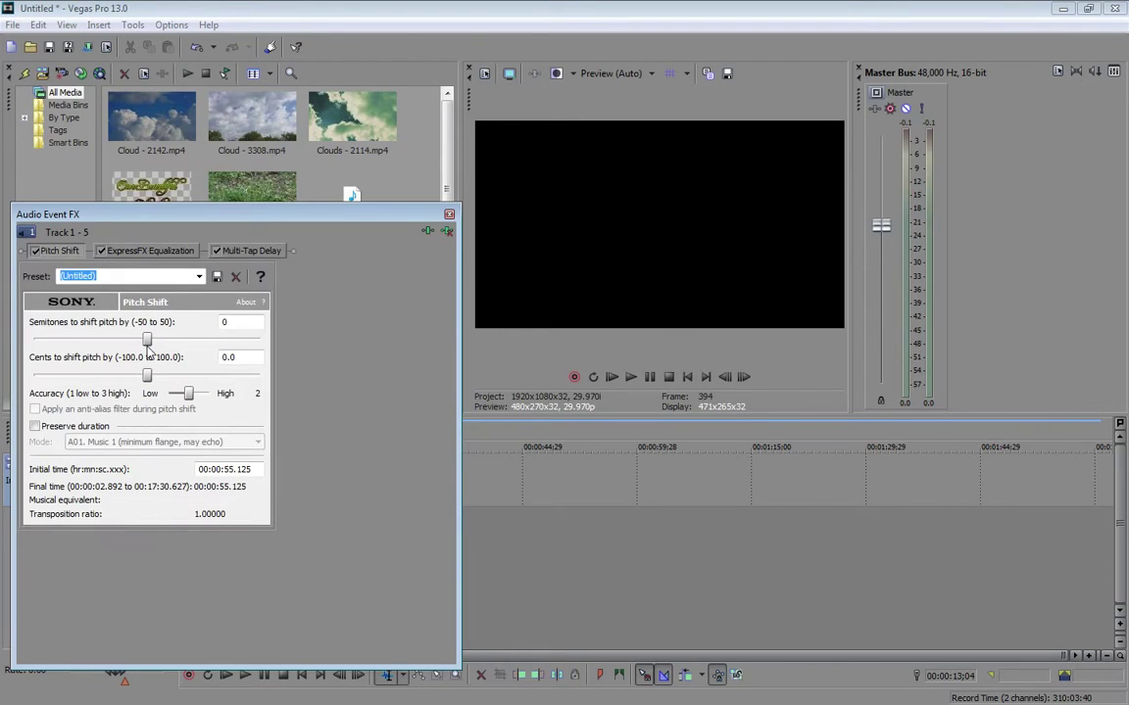
{"action": "left_click_drag", "start_coordinate": [147, 340], "coordinate": [134, 315]}
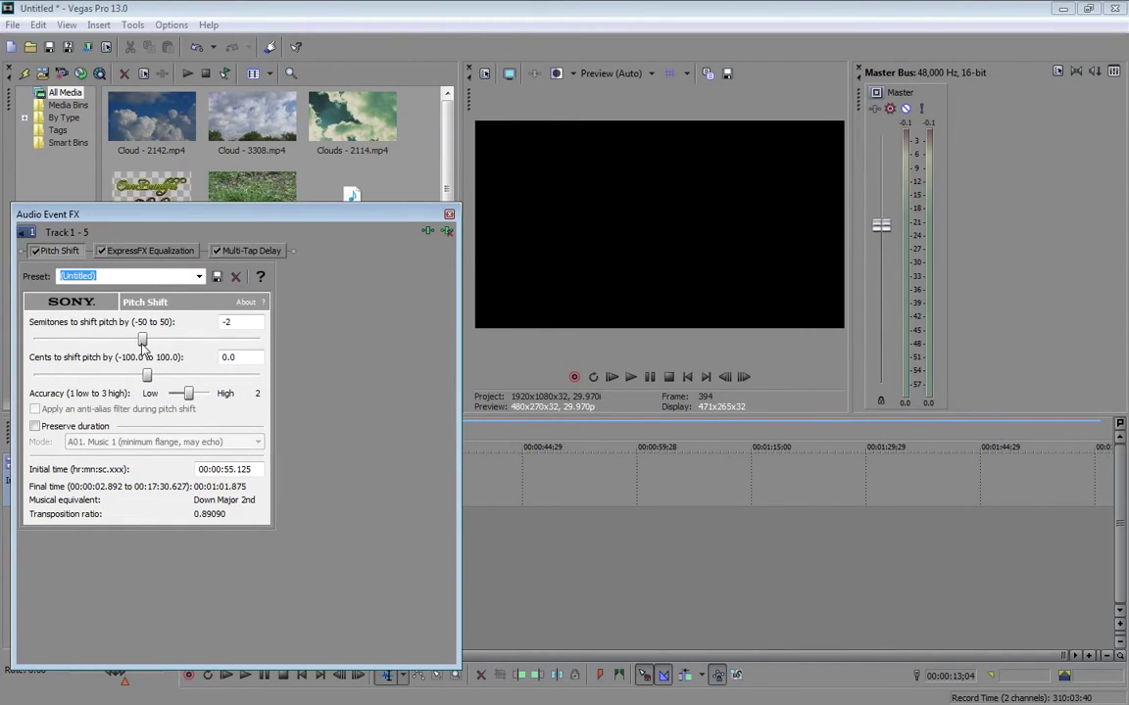
{"action": "left_click", "coordinate": [71, 428]}
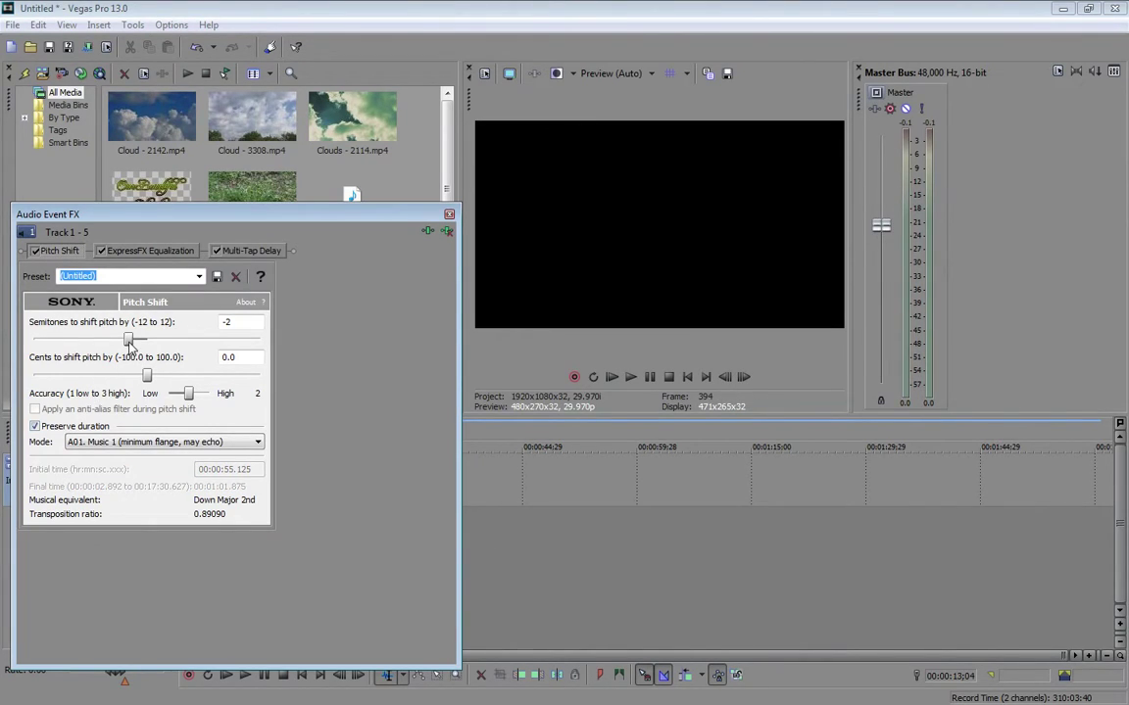
{"action": "left_click_drag", "start_coordinate": [127, 340], "coordinate": [116, 343]}
{"action": "left_click_drag", "start_coordinate": [120, 341], "coordinate": [138, 341]}
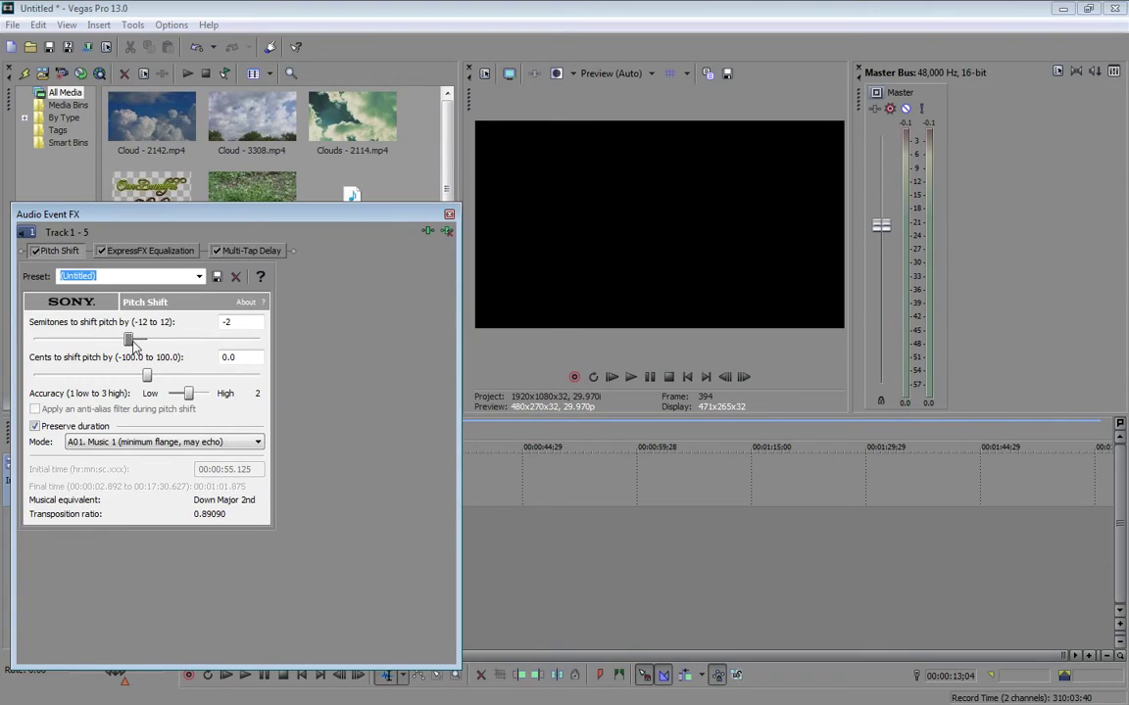
Close the Audio Event FX window and play the effected voice-over from the start.
{"action": "left_click", "coordinate": [449, 214]}
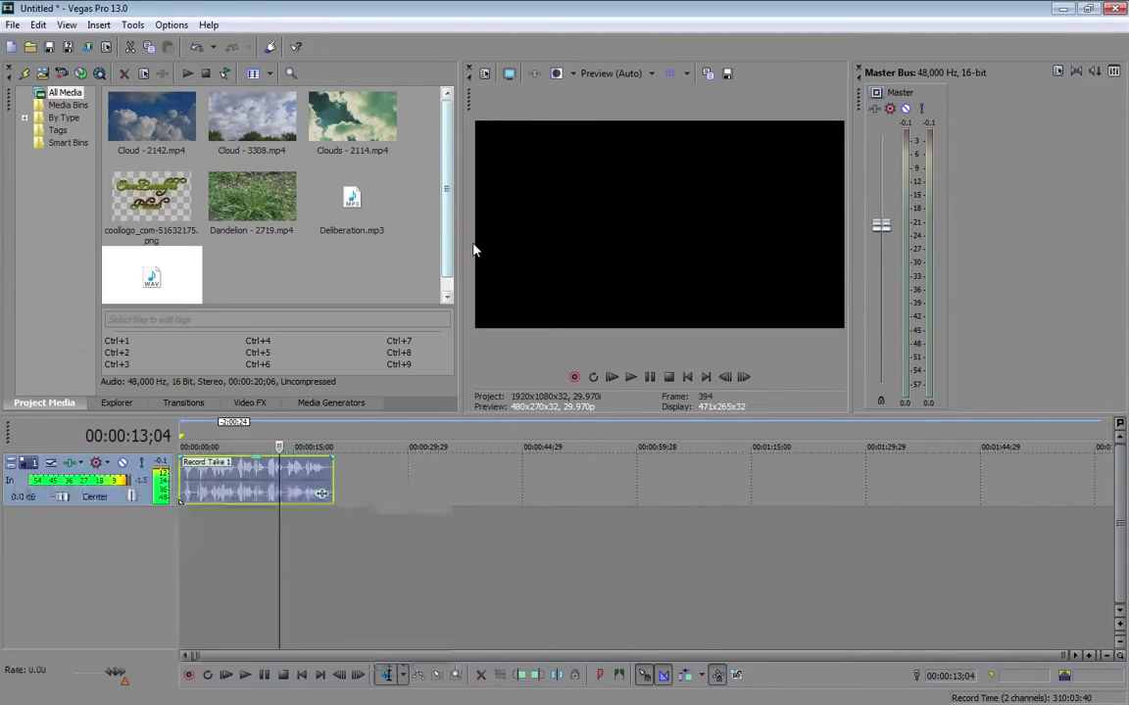
{"action": "left_click", "coordinate": [611, 380]}
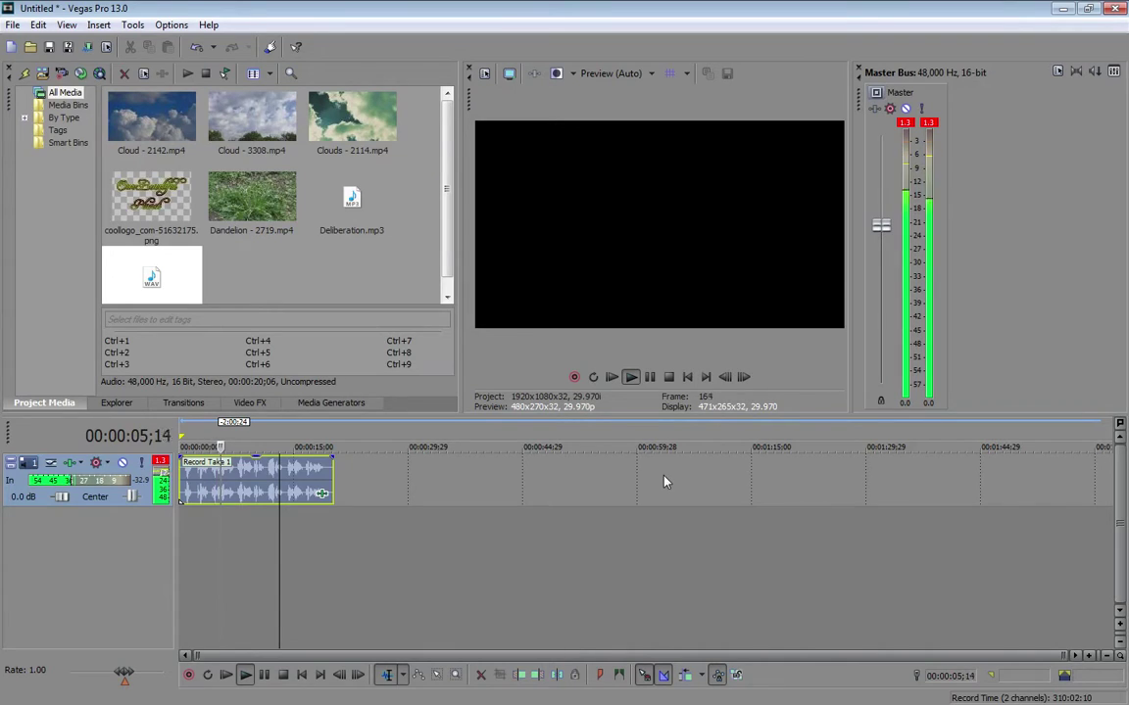
{"action": "left_click", "coordinate": [668, 377]}
Insert a video track and place Cloud - 2142.mp4 on it.
{"action": "right_click", "coordinate": [340, 529]}
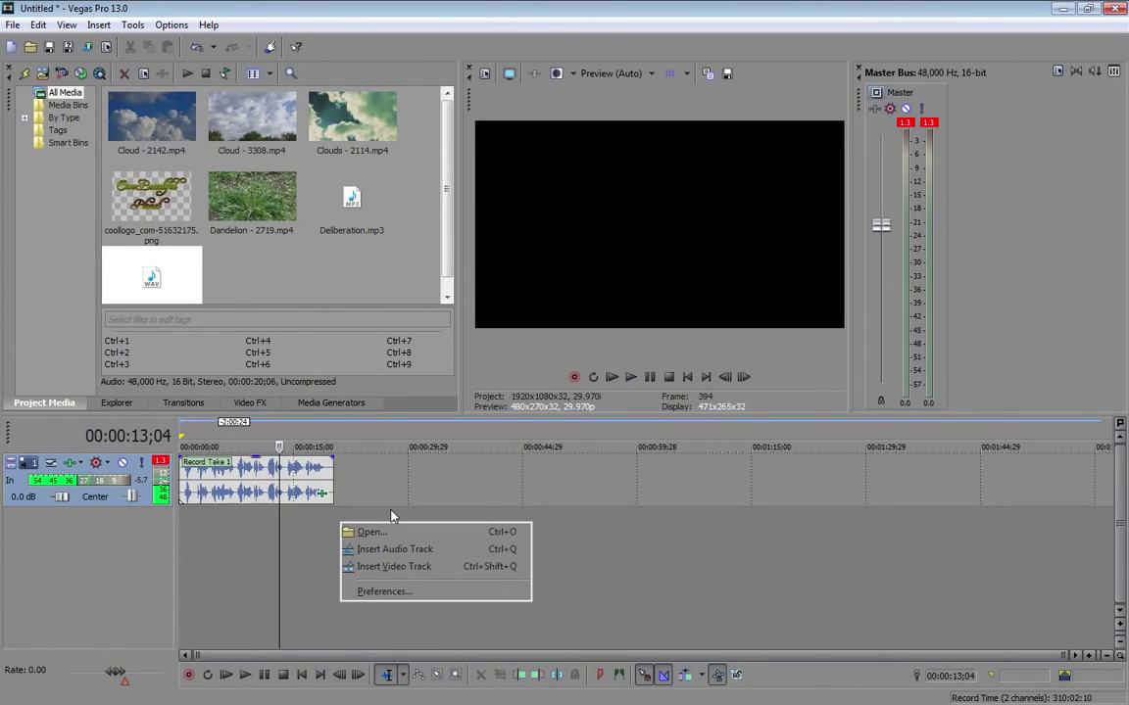
{"action": "left_click", "coordinate": [372, 564]}
{"action": "left_click_drag", "start_coordinate": [152, 123], "coordinate": [276, 501]}
Add Deliberation.mp3 on a track below, lower its gain to about -7.4 dB, and play the mix.
{"action": "left_click_drag", "start_coordinate": [352, 206], "coordinate": [523, 582]}
{"action": "left_click", "coordinate": [255, 582]}
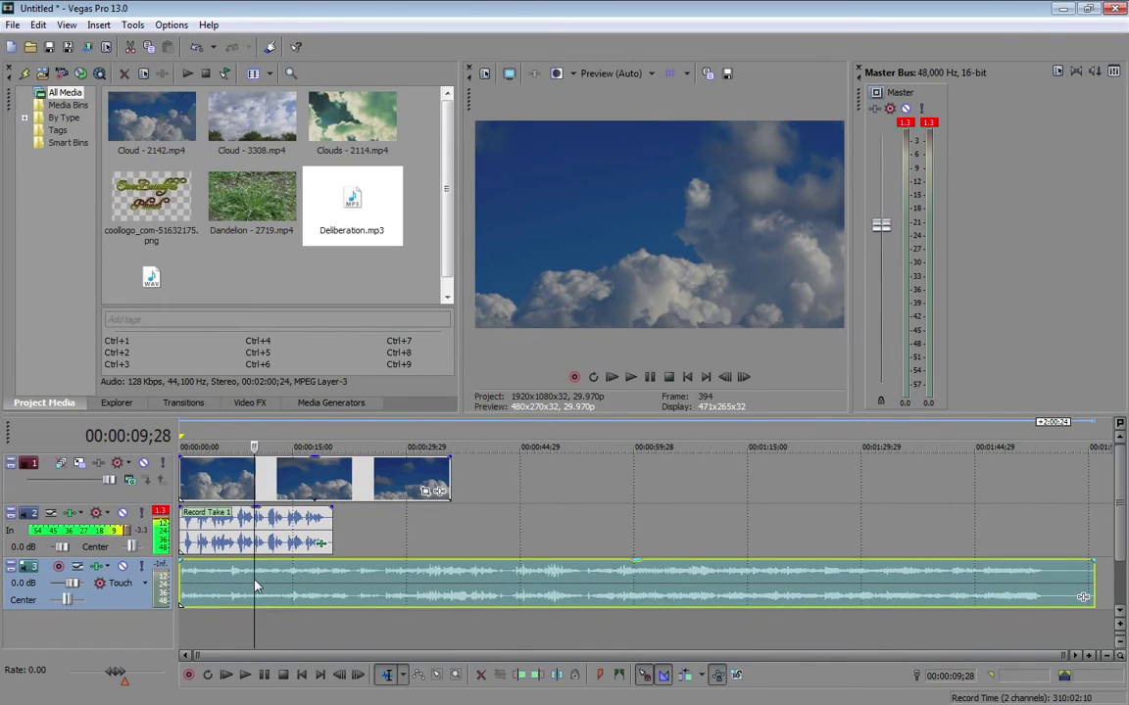
{"action": "left_click_drag", "start_coordinate": [637, 569], "coordinate": [636, 592]}
{"action": "left_click", "coordinate": [611, 376]}
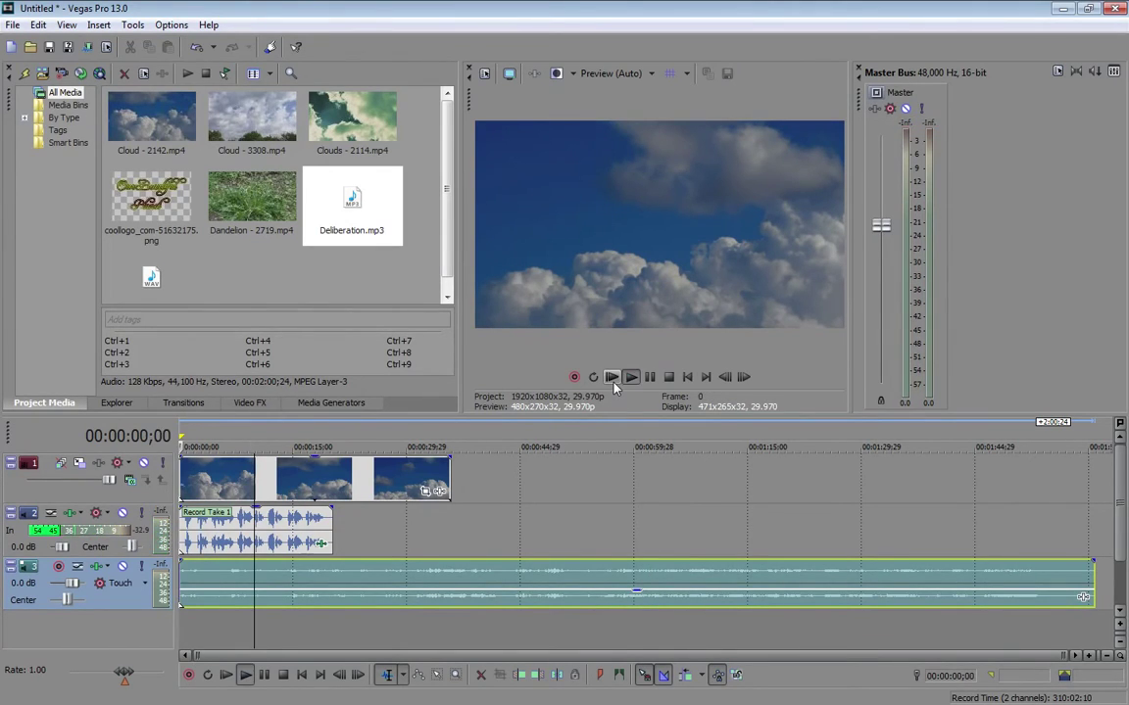